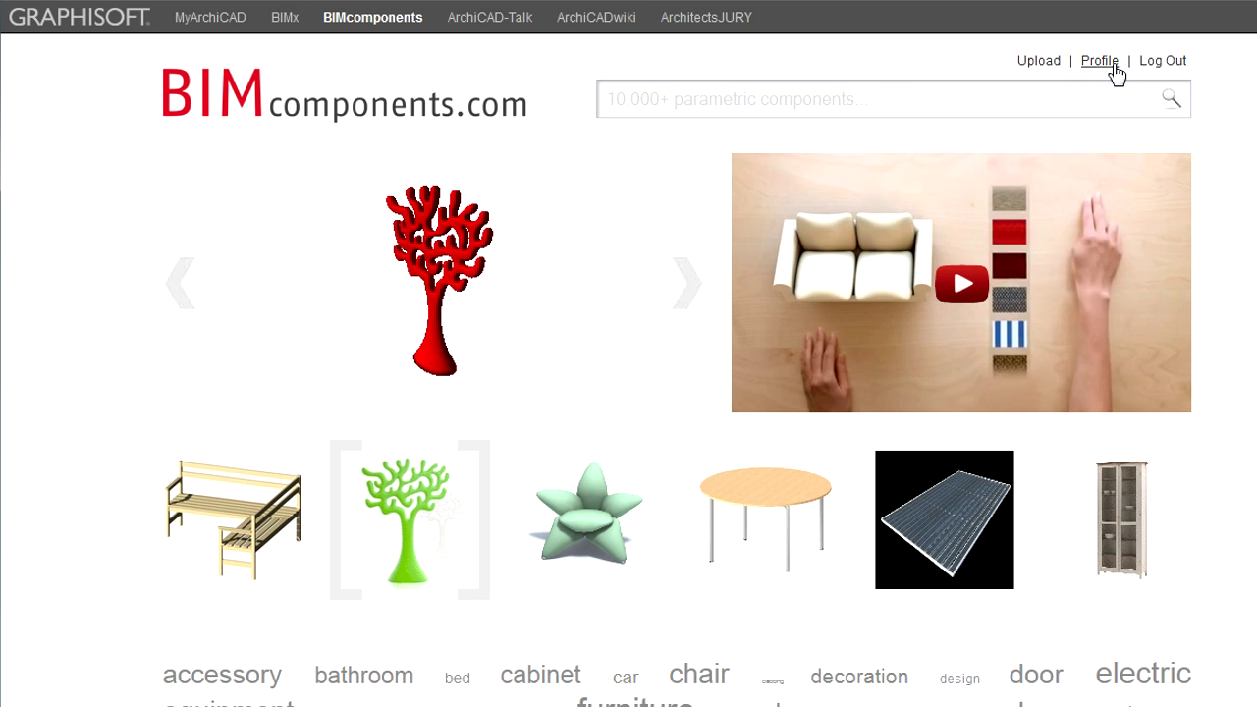
# Step: Go to the BIMcomponents.com profile page showing account details and the uploaded chair object
pyautogui.click(1114, 67)
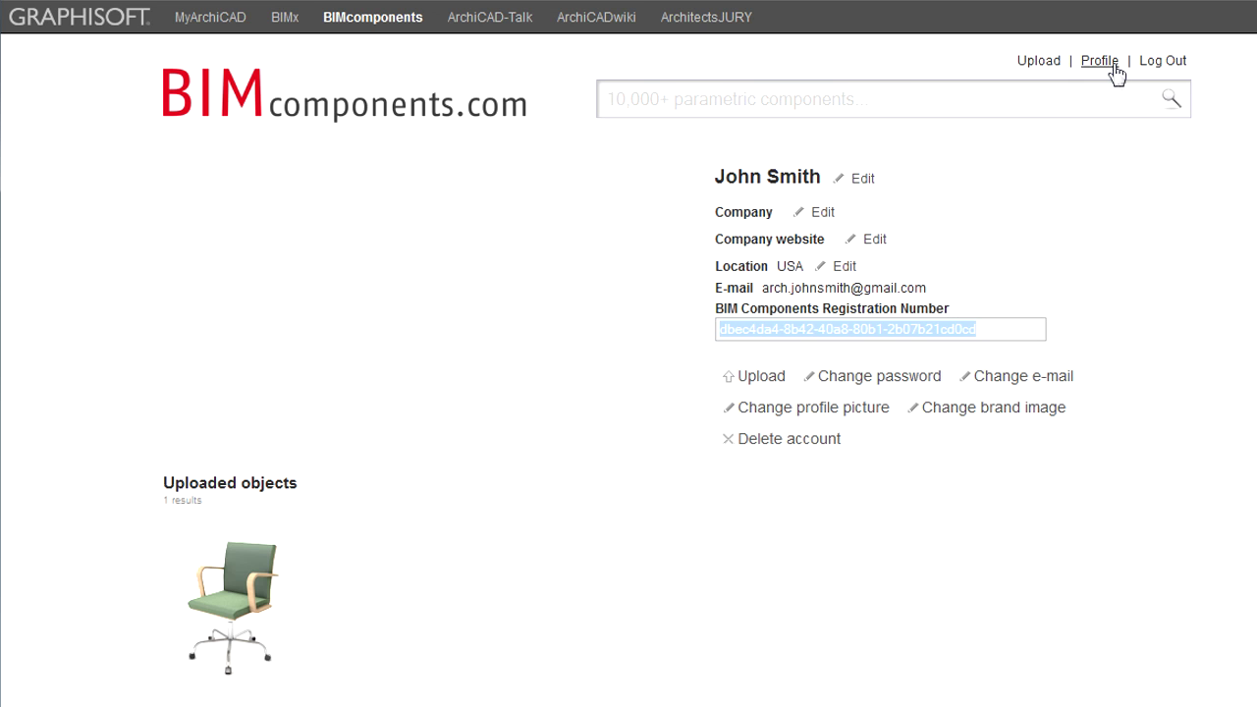
# Step: Start a library container upload named 'Chair Library', described 'Library of Chairs', manufacturer 'various', website 'N/A'
pyautogui.click(774, 385)
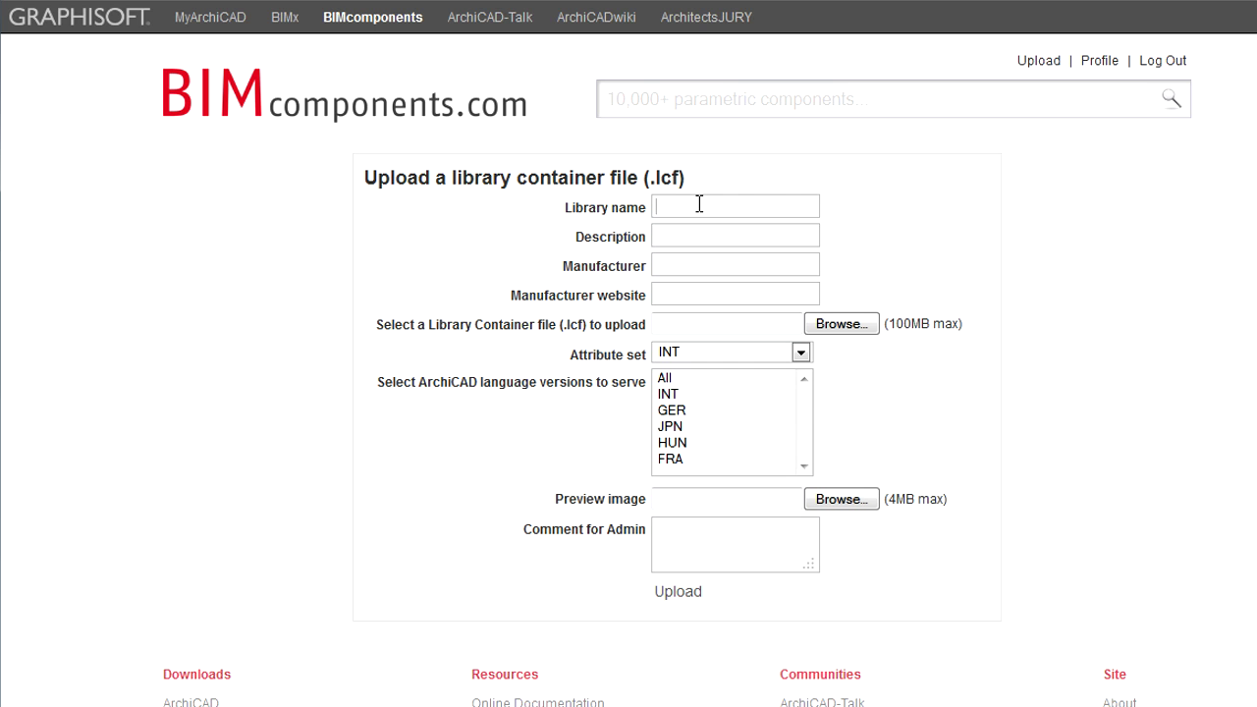
pyautogui.write('Chair Library')
pyautogui.press('Tab')
pyautogui.write('Library of Chairs')
pyautogui.press('Tab')
pyautogui.write('various')
pyautogui.press('Tab')
pyautogui.write('N/A')
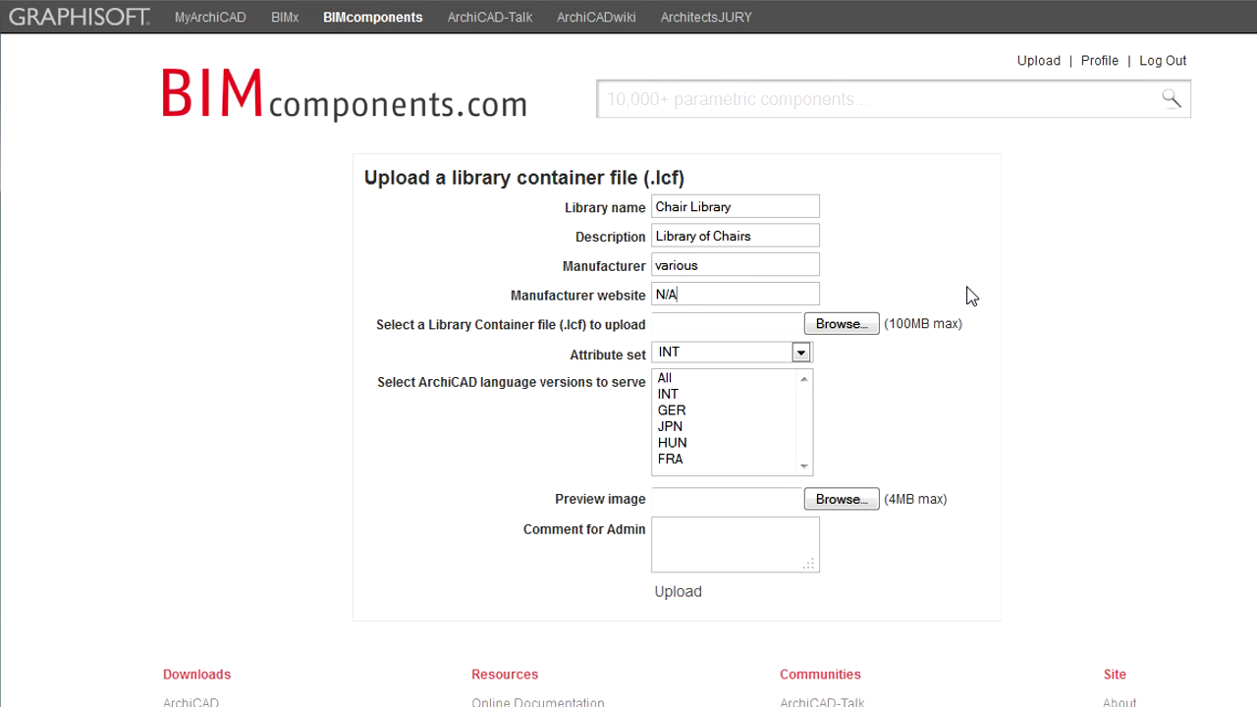
# Step: Attach Chair Library.lcf from the BIMComponentsPortal folder as the library container file
pyautogui.click(767, 323)
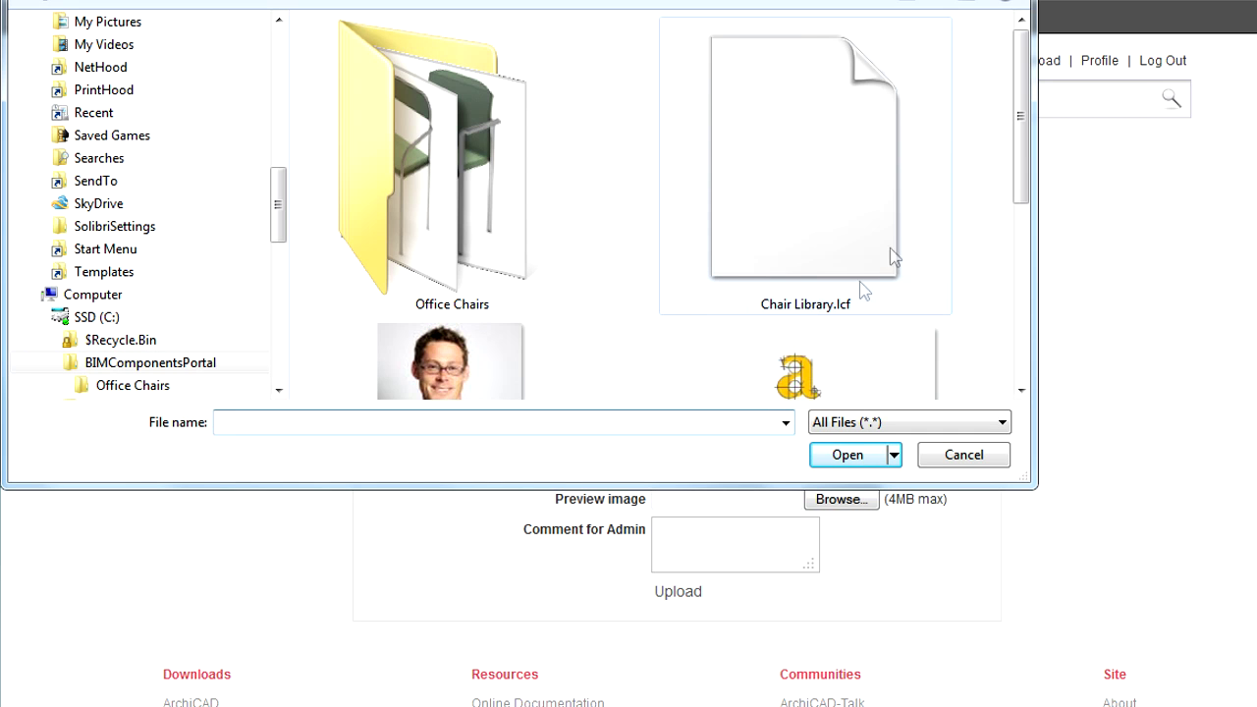
pyautogui.click(814, 187)
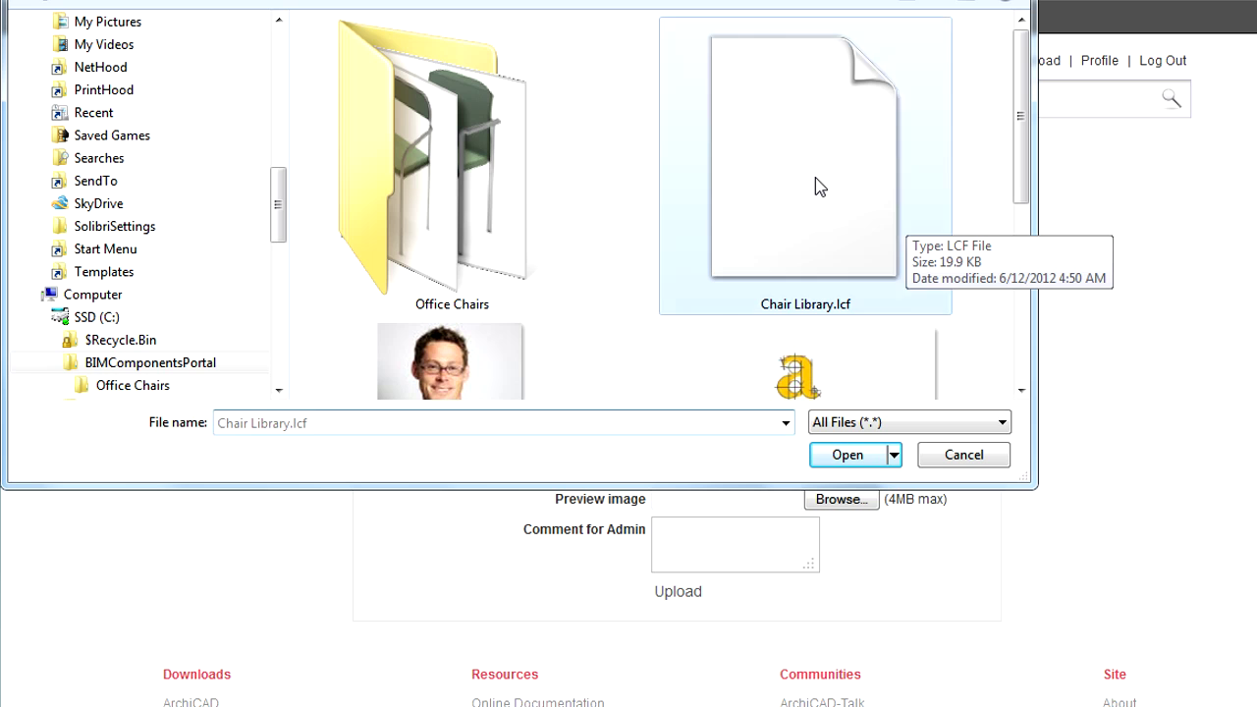
pyautogui.click(848, 458)
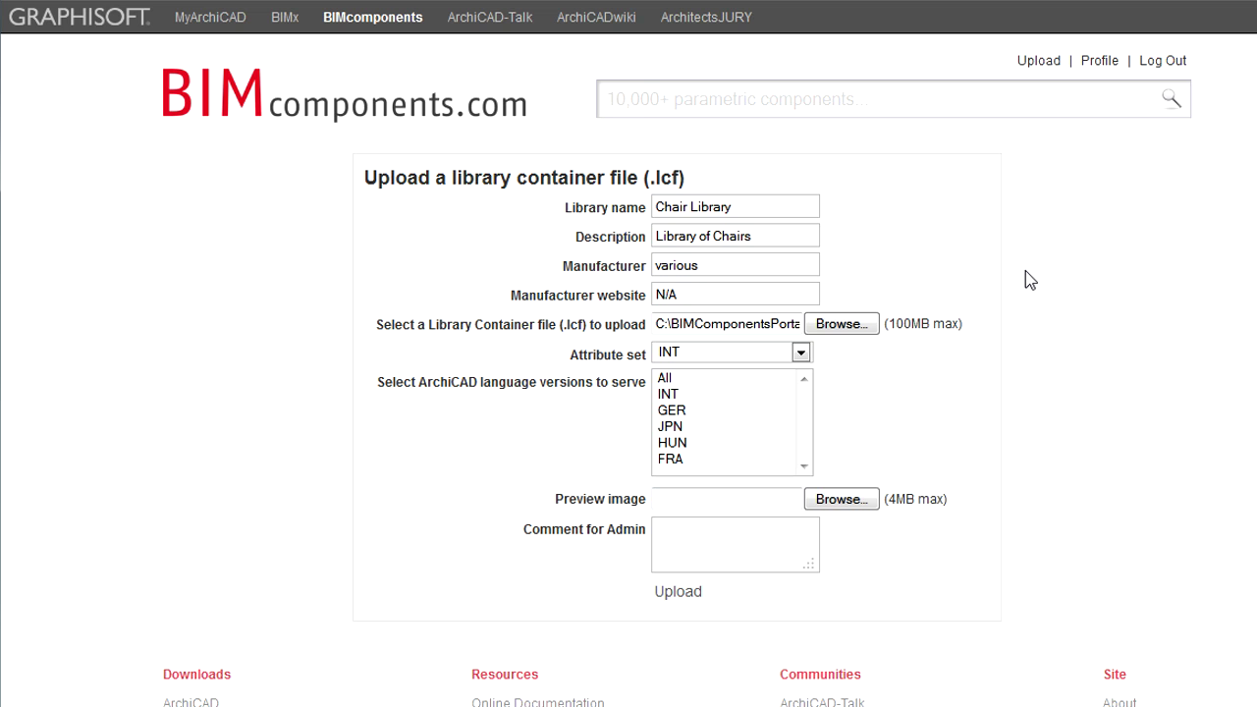
# Step: Keep the INT attribute set and choose All ArchiCAD language versions
pyautogui.click(803, 359)
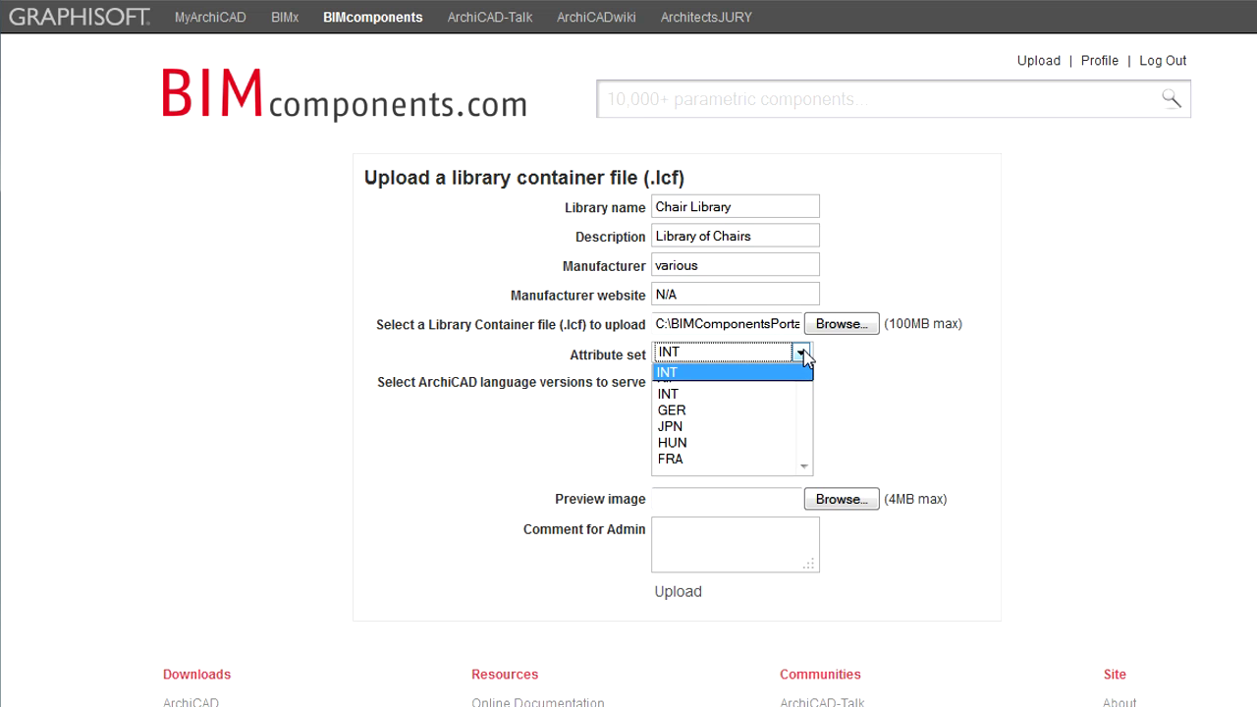
pyautogui.click(803, 378)
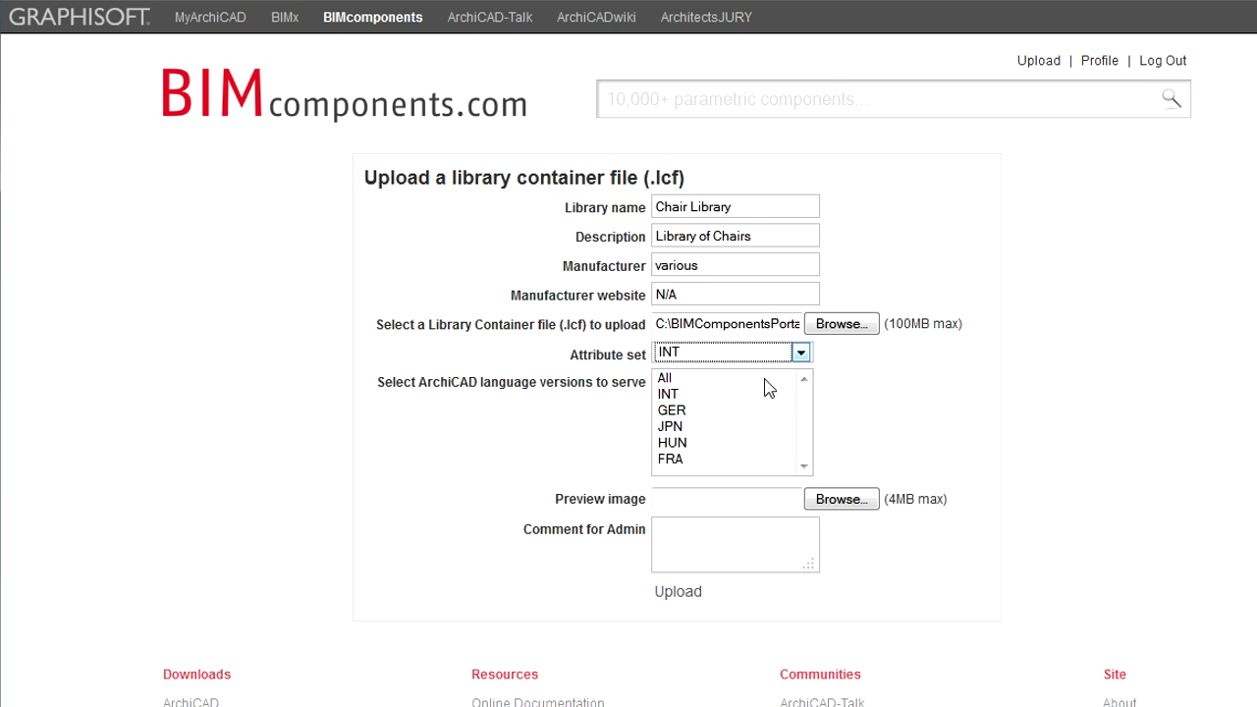
pyautogui.click(769, 379)
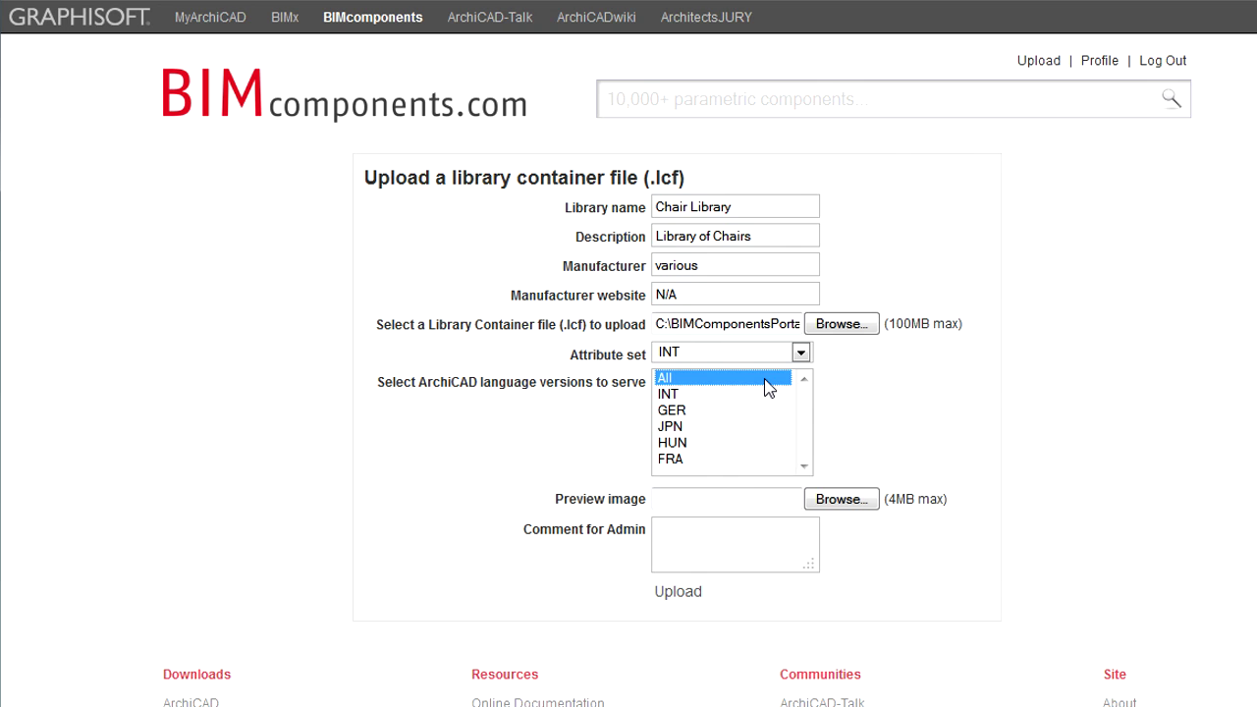
# Step: Attach Office Chair Library Preview.png as the library's preview image
pyautogui.click(719, 496)
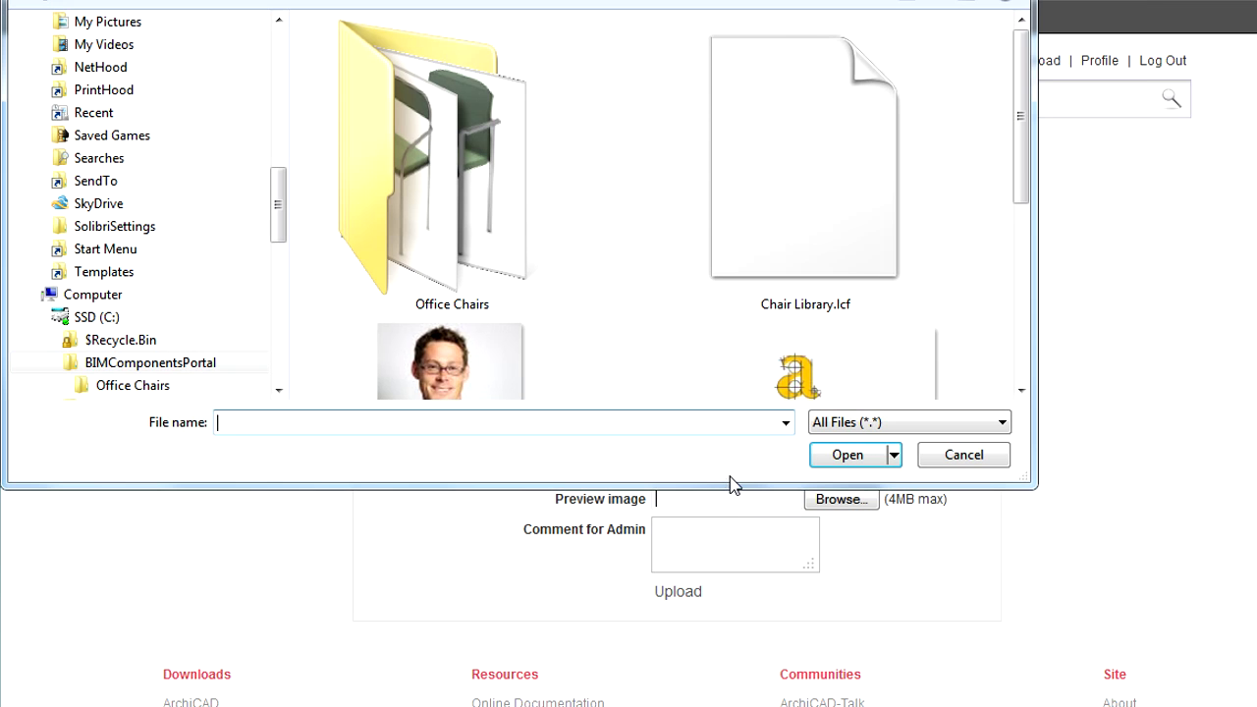
pyautogui.click(1021, 271)
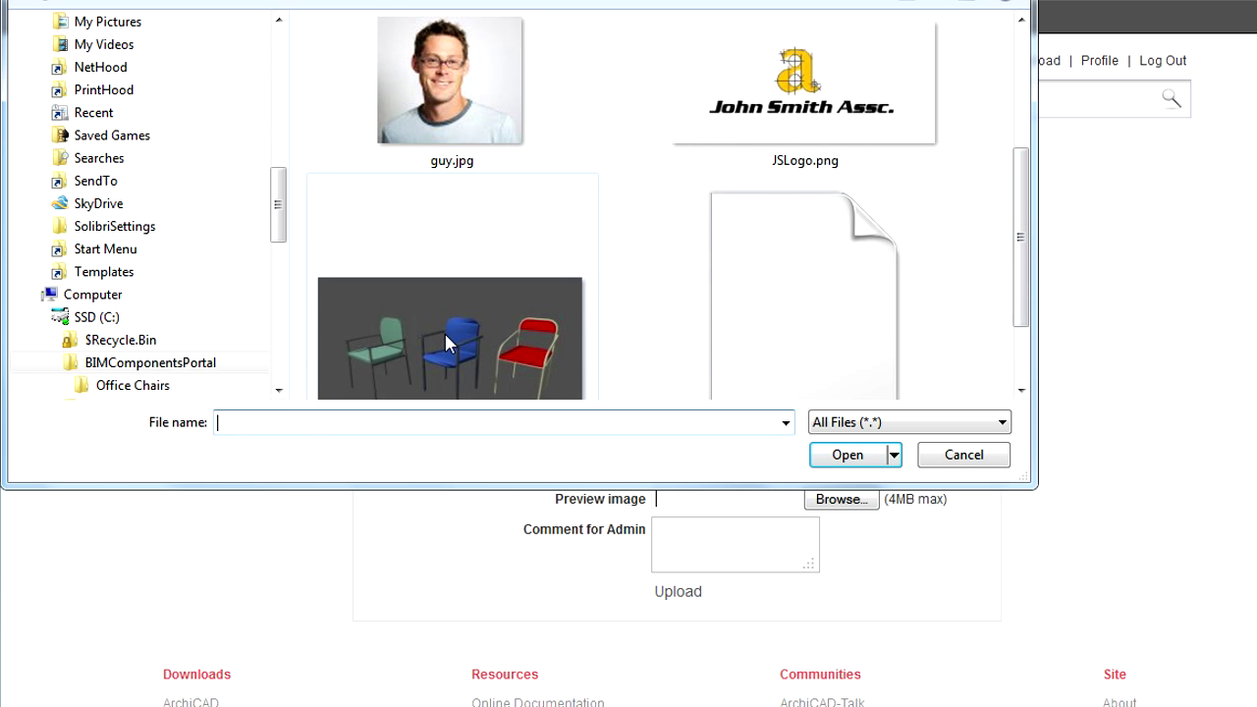
pyautogui.click(445, 336)
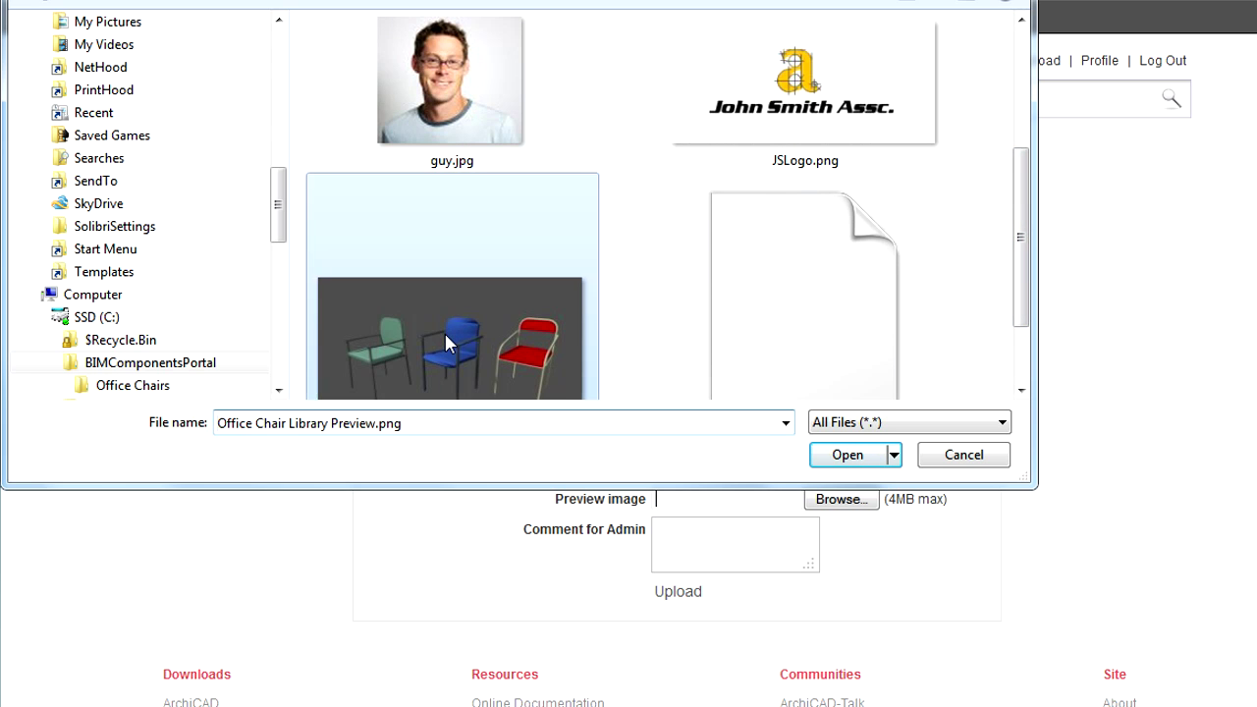
pyautogui.click(848, 454)
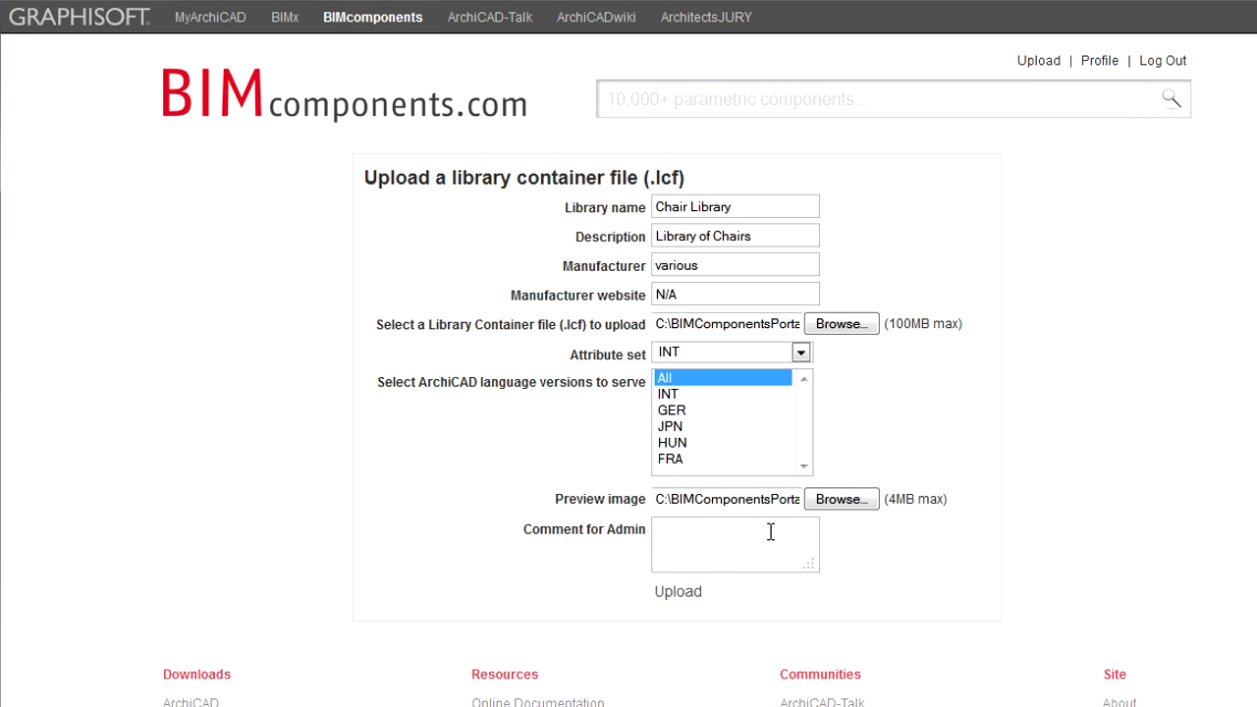
# Step: Submit the Chair Library upload and dismiss the upload success message
pyautogui.click(695, 599)
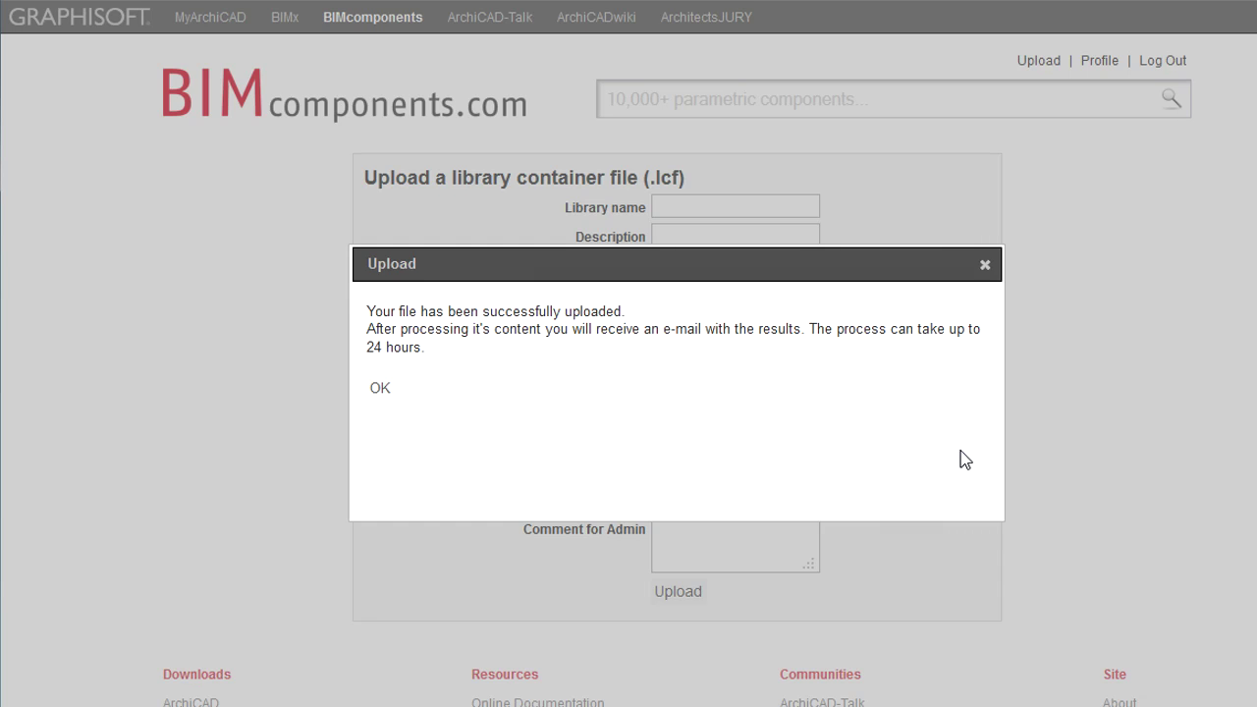
pyautogui.click(380, 391)
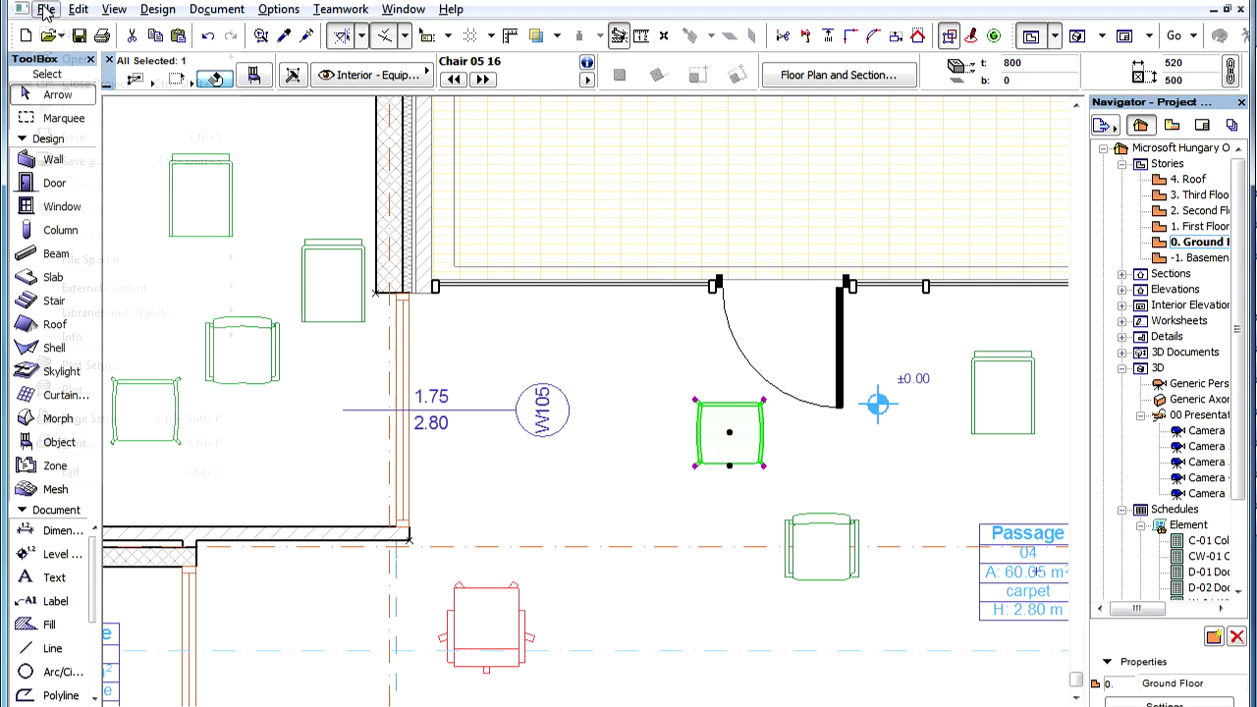
# Step: Open the selected Chair 05 16 library object via File > Libraries and Objects > Open Object
pyautogui.click(45, 9)
pyautogui.moveTo(204, 316)
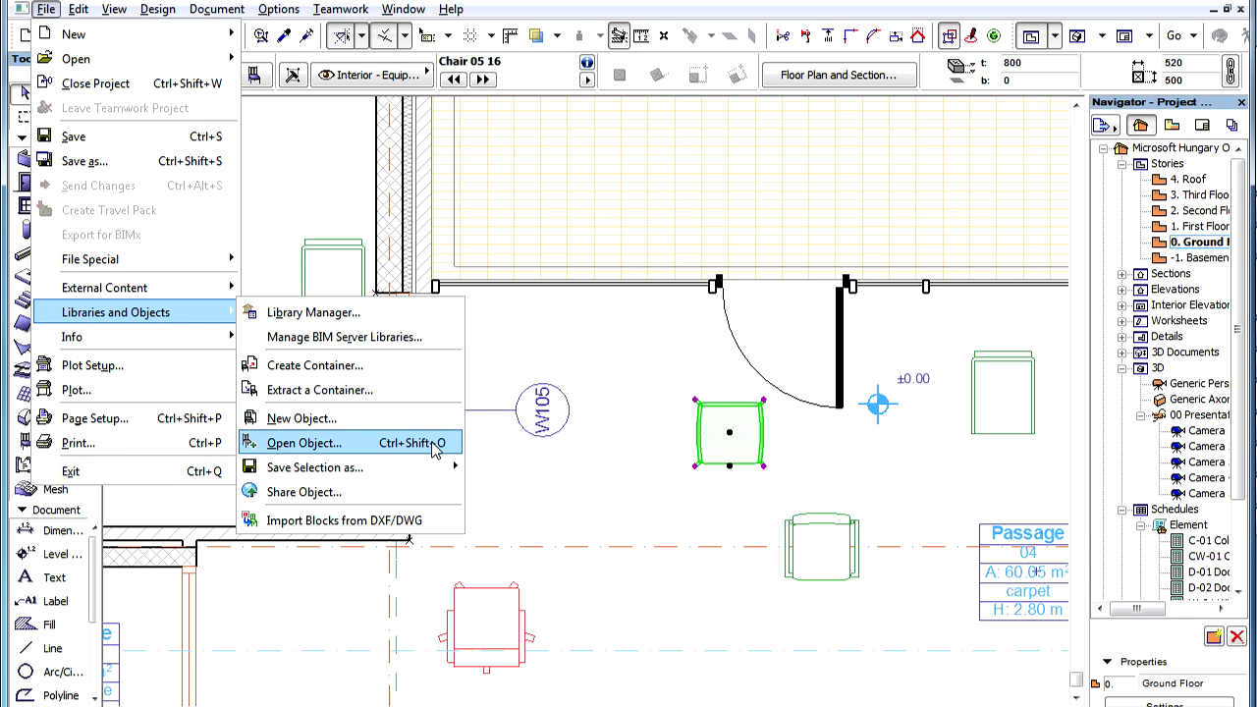
pyautogui.click(433, 445)
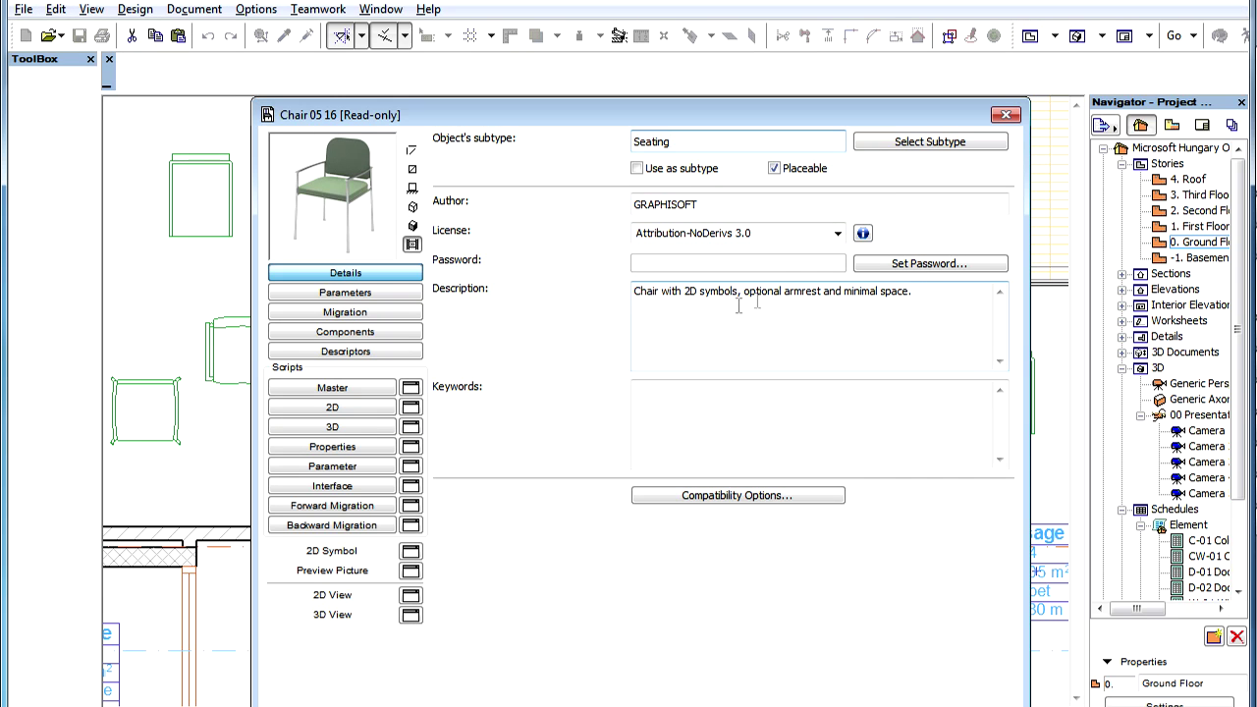
# Step: Show the Seating subtype hierarchy and select the first bracketed part of its GUID
pyautogui.click(994, 145)
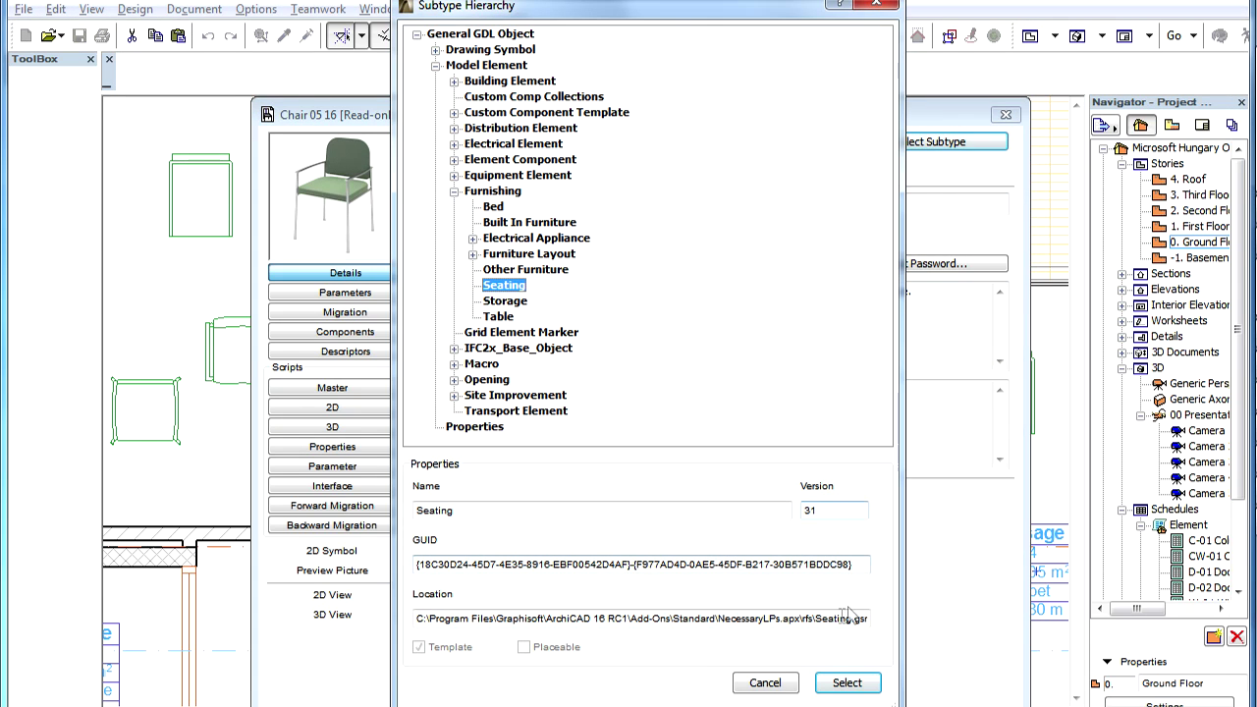
pyautogui.moveTo(854, 564); pyautogui.dragTo(420, 562)
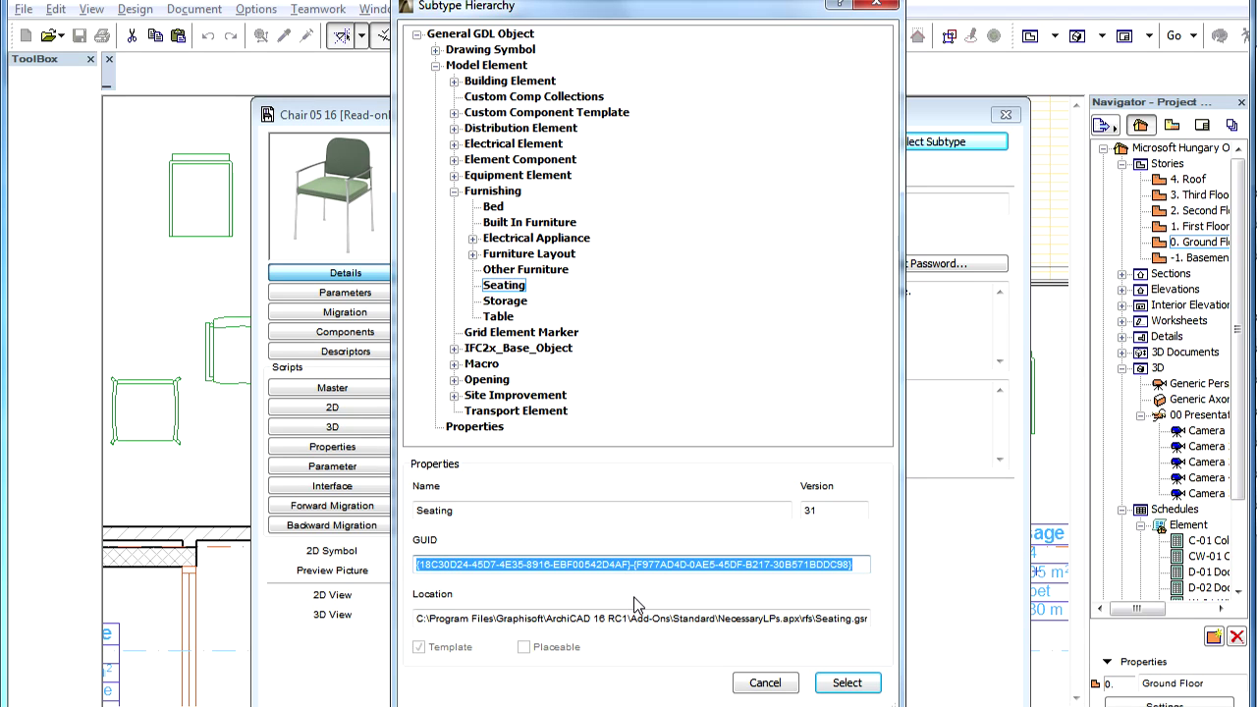
pyautogui.click(624, 565)
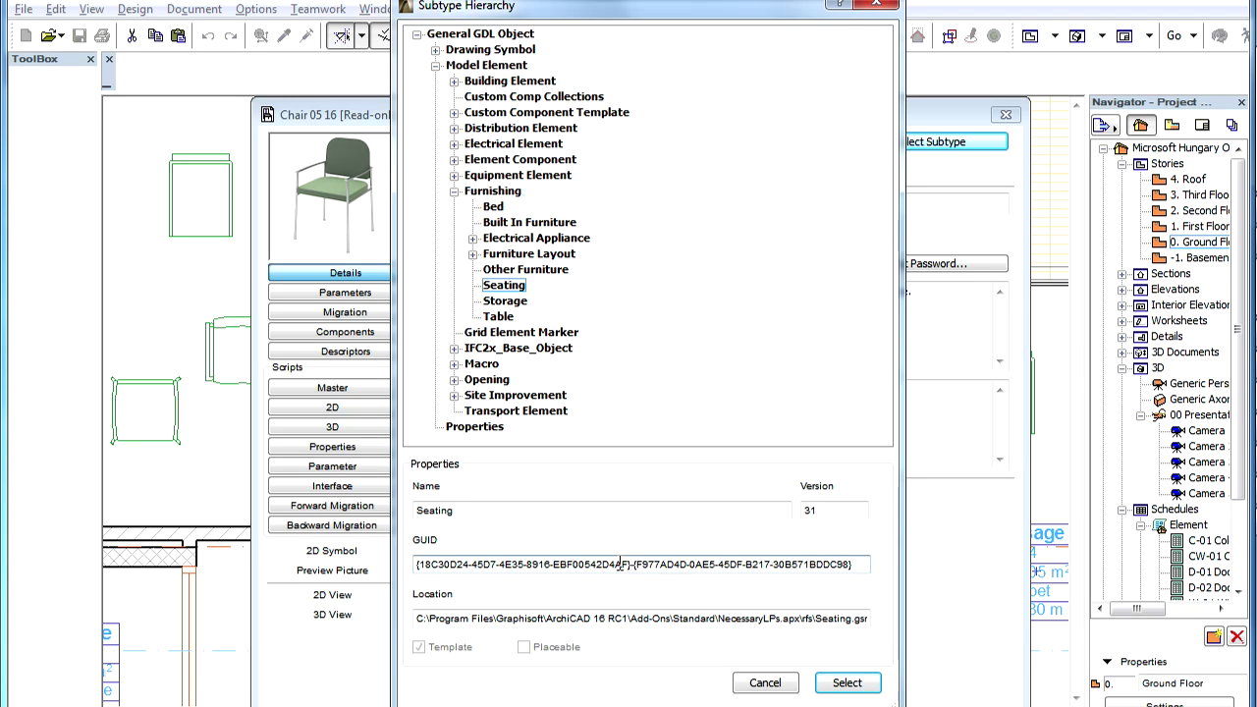
pyautogui.moveTo(635, 565); pyautogui.dragTo(412, 565)
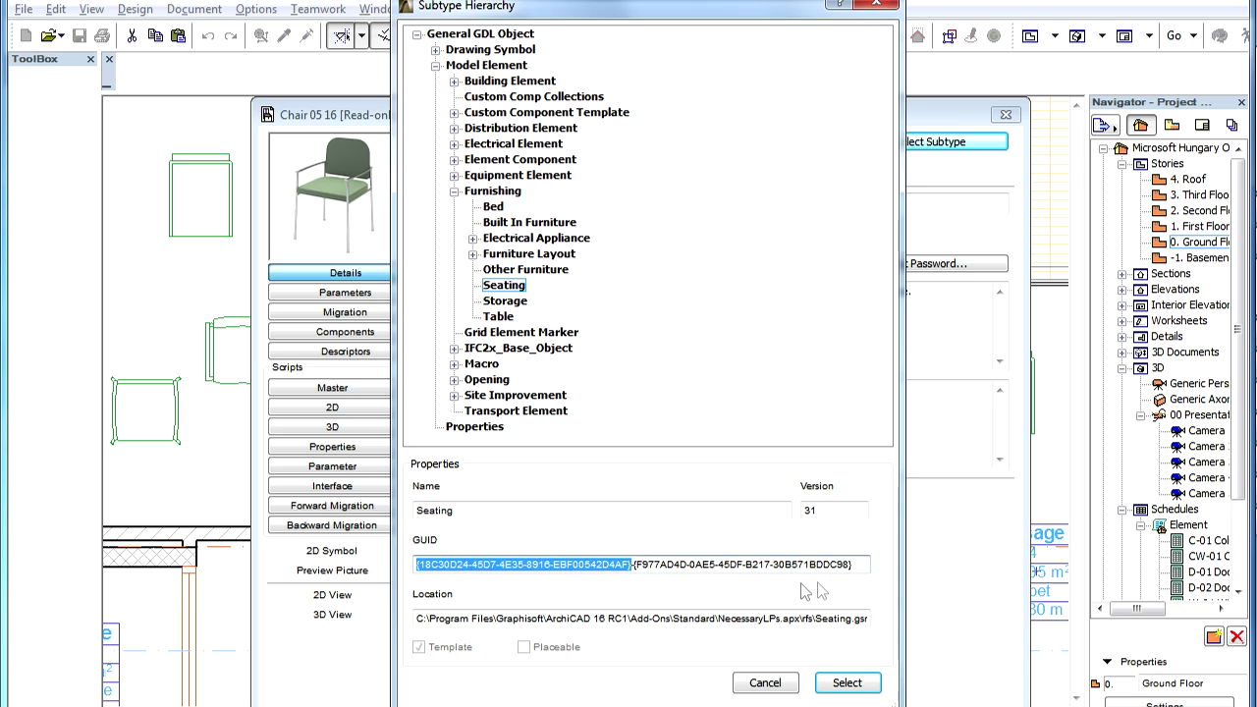
pyautogui.moveTo(854, 564); pyautogui.dragTo(638, 566)
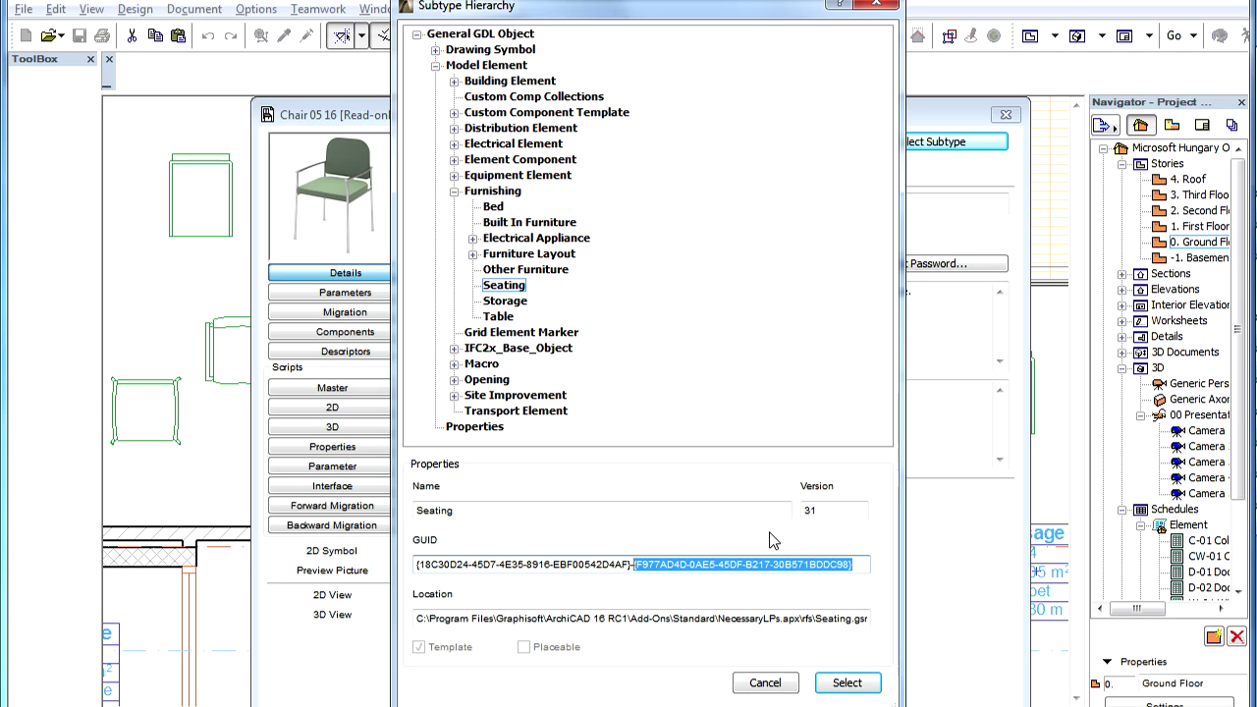
pyautogui.click(862, 565)
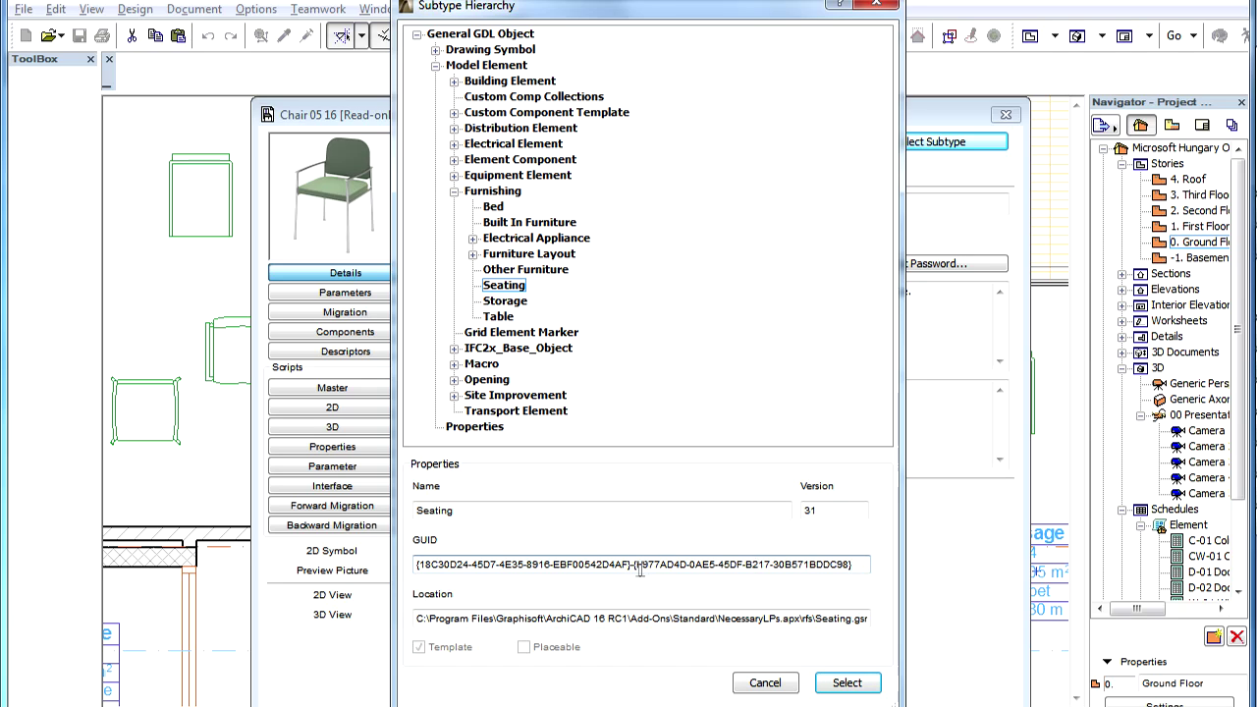
pyautogui.moveTo(629, 564); pyautogui.dragTo(377, 535)
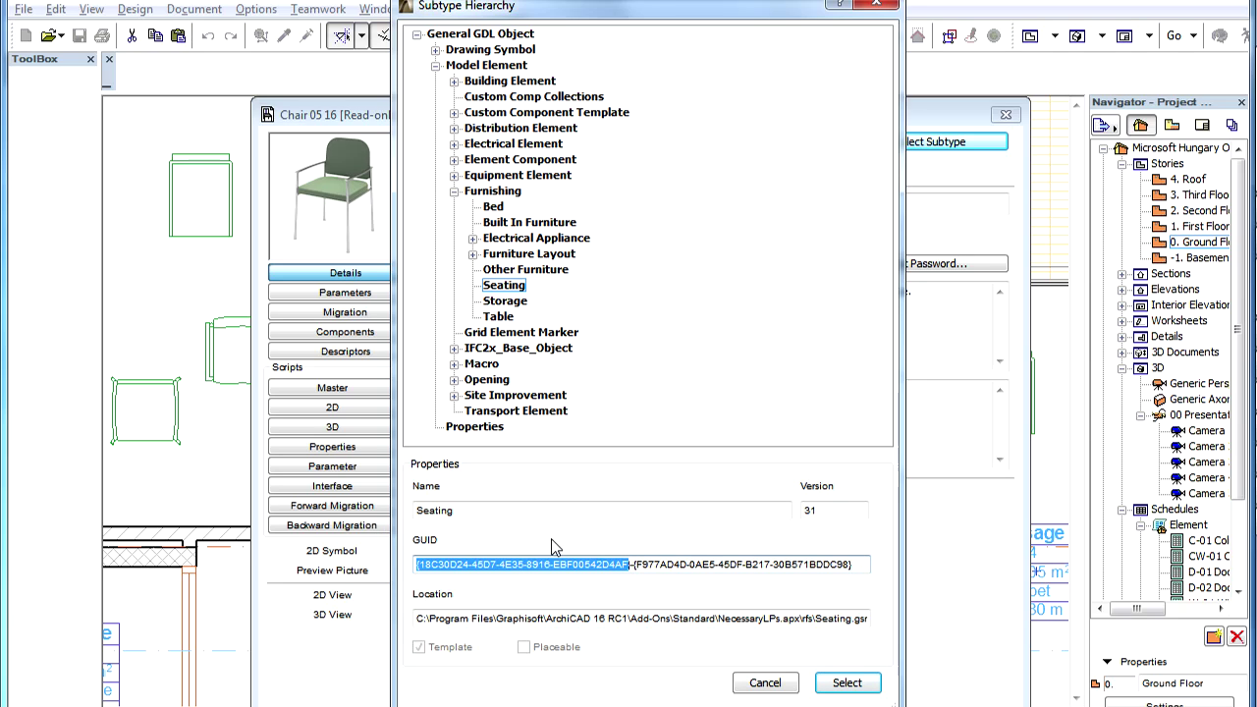